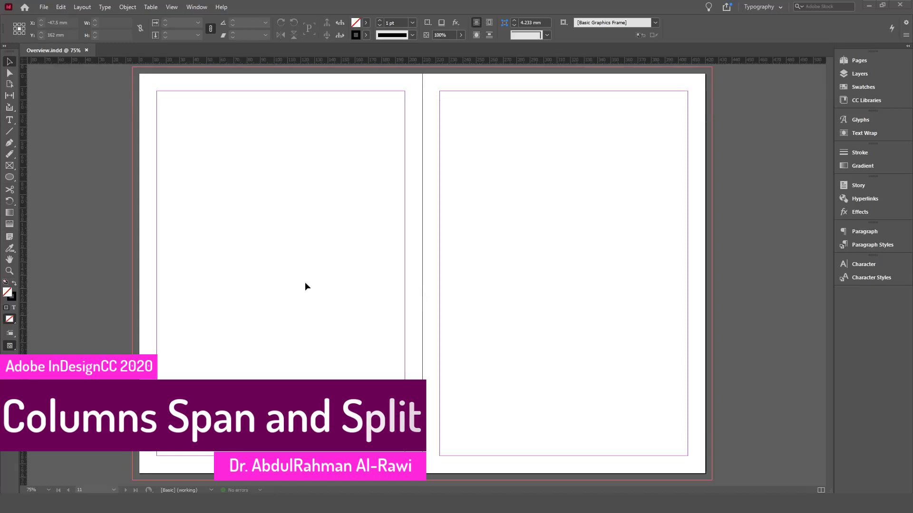
- Select the Type tool so you can draw text frames on the blank spread
left_click(9, 120)
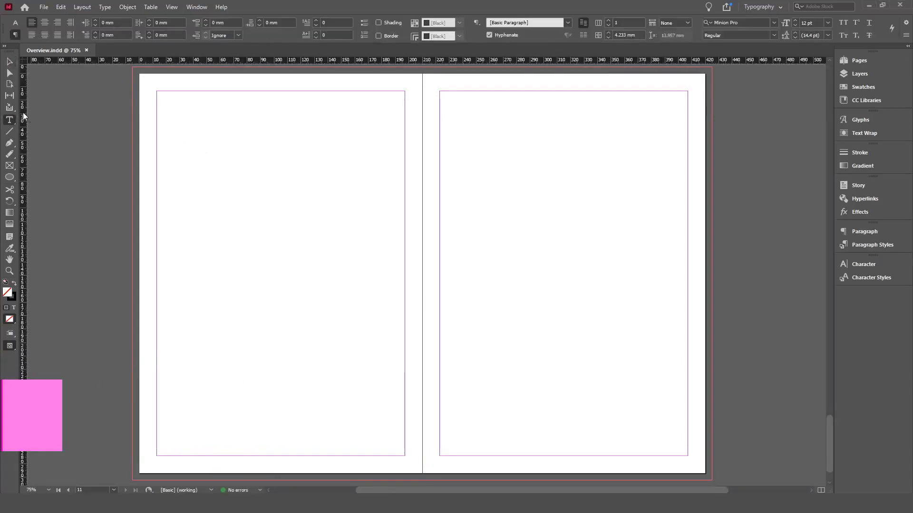
- Drag out a text frame across the left page and fill it with placeholder text
left_click_drag(167, 131, 356, 298)
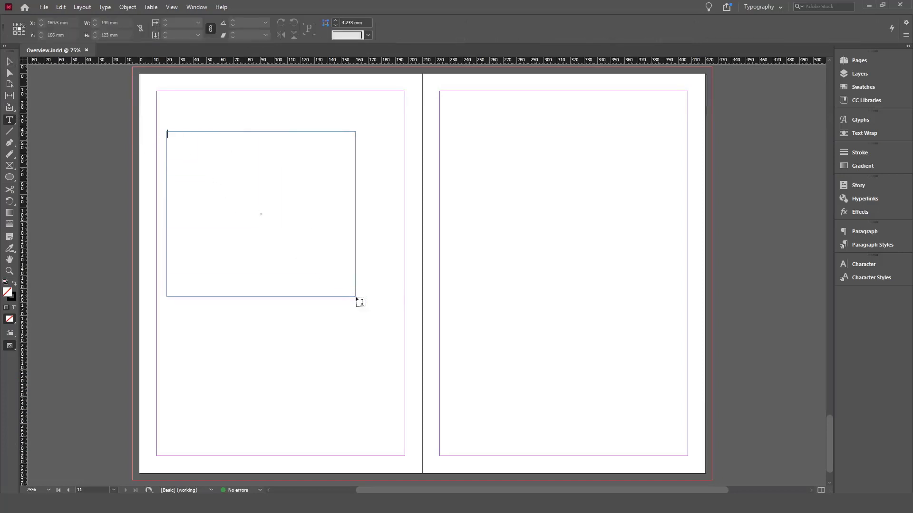
left_click(105, 8)
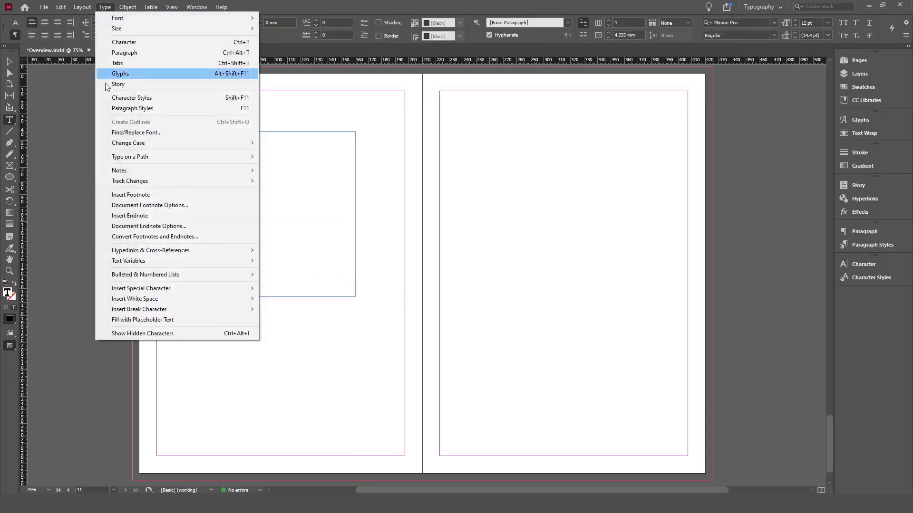
left_click(167, 320)
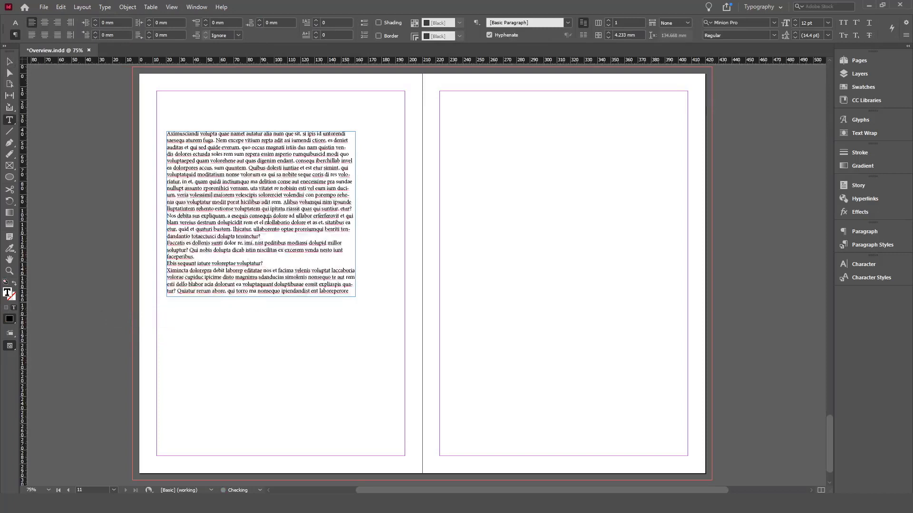
- Move the text frame slightly to the right and select all its text
left_click(10, 62)
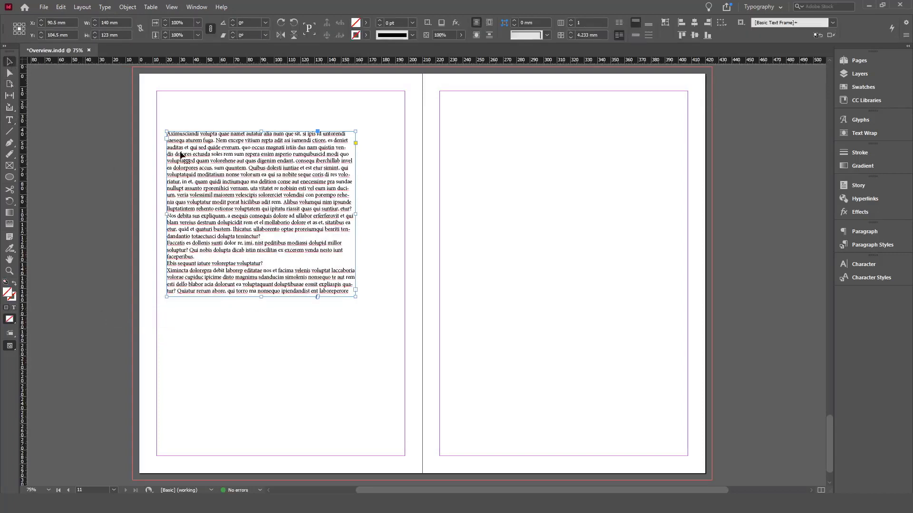
left_click_drag(225, 136, 247, 131)
double_click(255, 147)
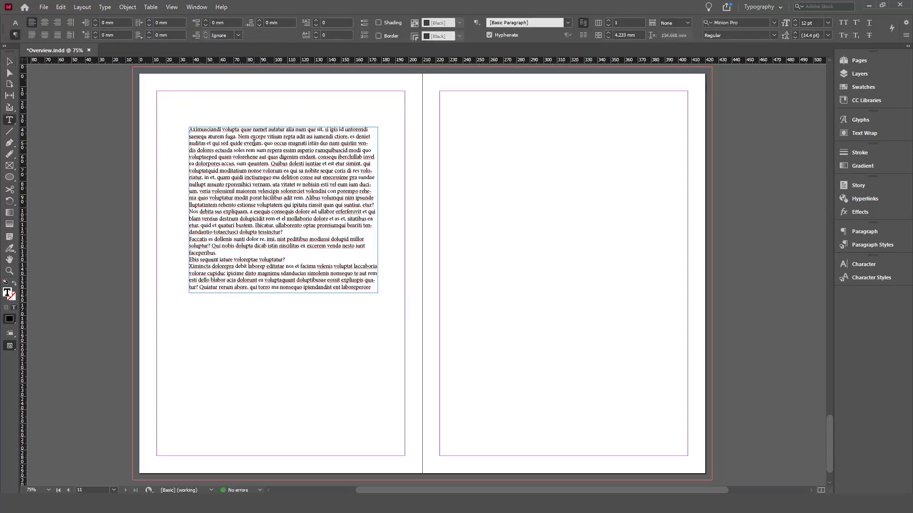
key("ctrl+a")
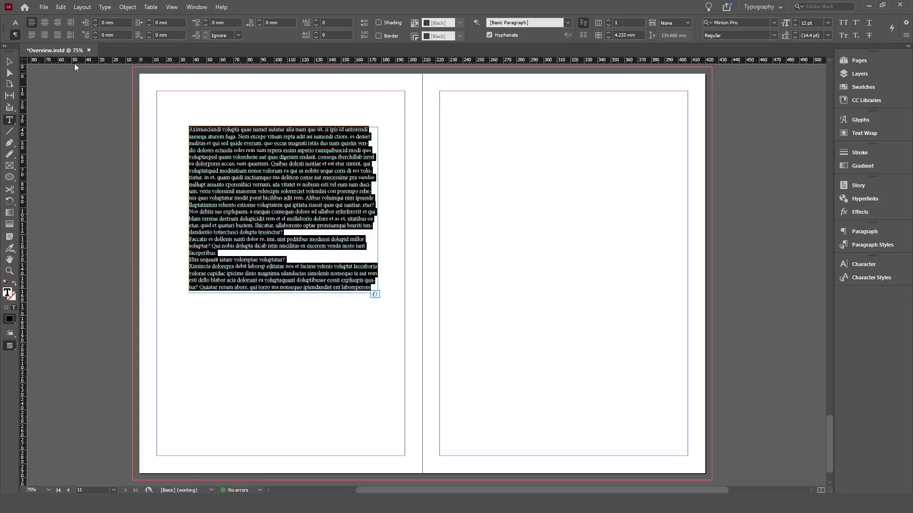
- Set the frame to three columns and insert an empty paragraph at the start
left_click(608, 22)
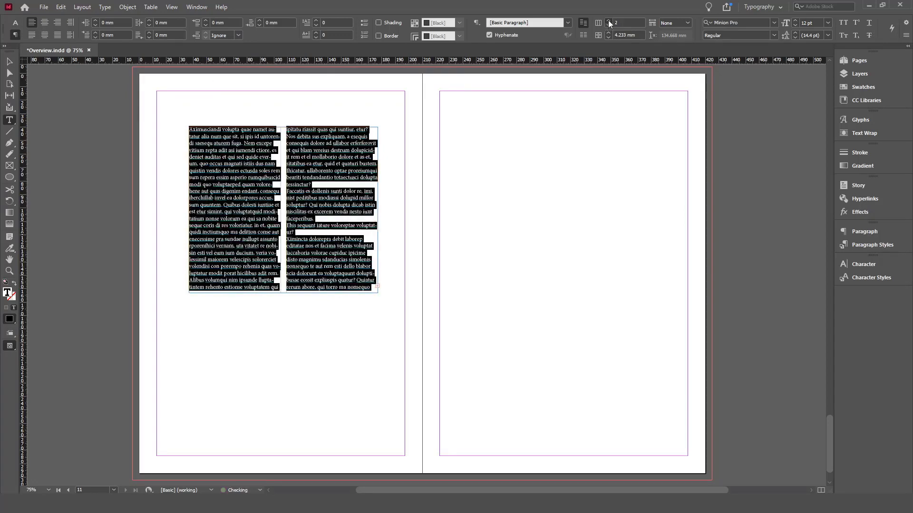
left_click(608, 21)
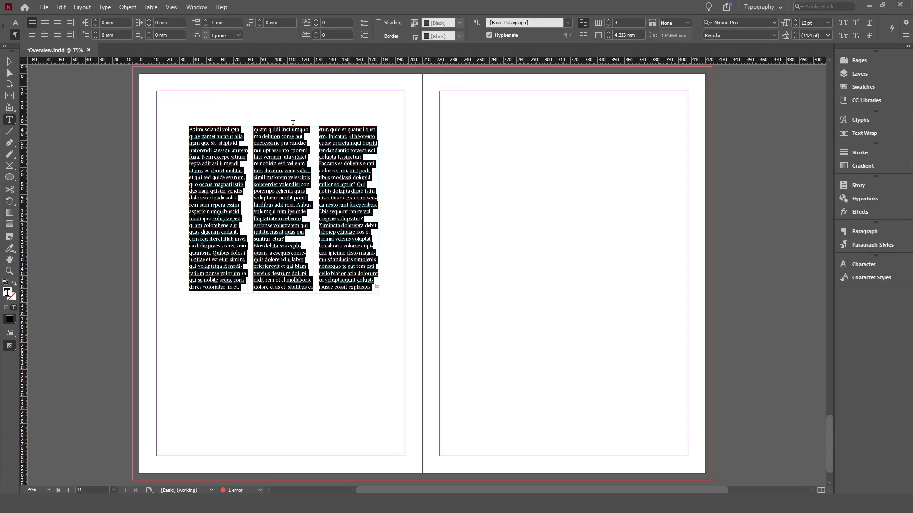
left_click(190, 129)
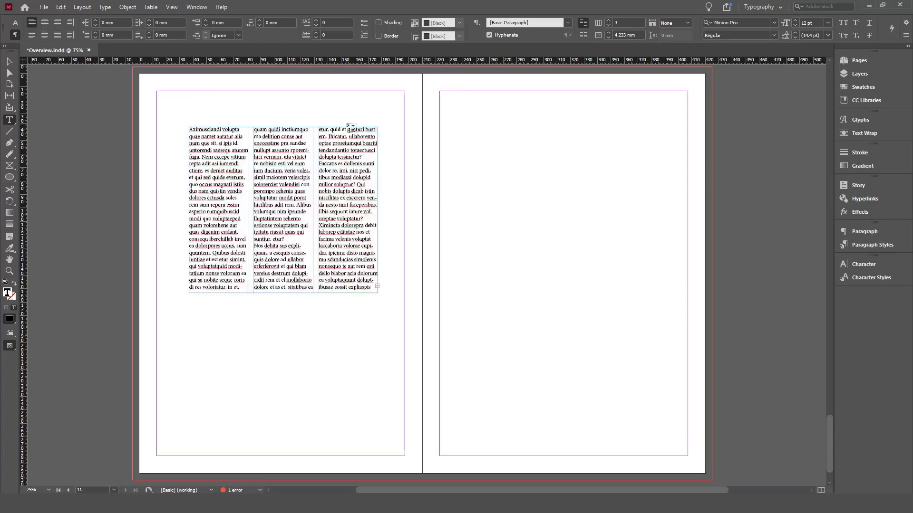
key("Return")
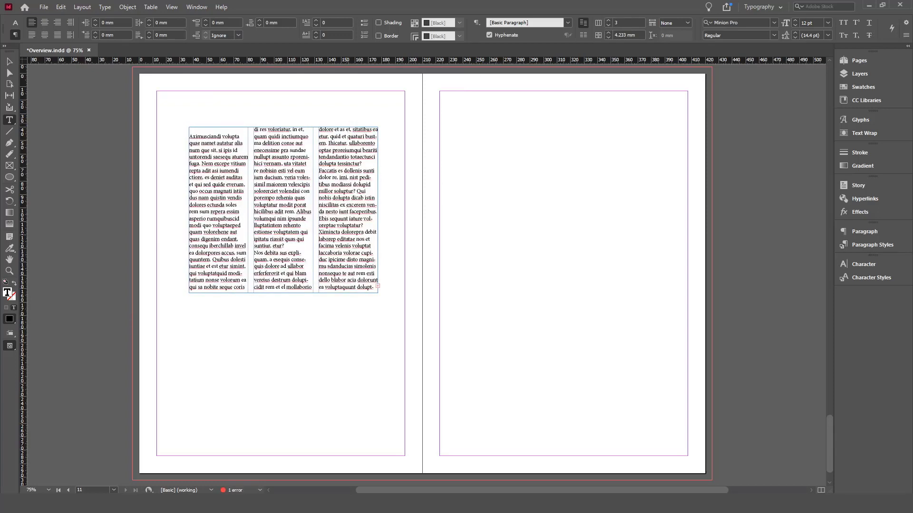
- Type 'Columns Split and Span' on the empty first line, correcting the typos
type("Columns  Split and Span")
left_click(220, 129)
type("n")
left_click(197, 129)
key("Right")
left_click(233, 130)
key("Right")
- Apply the 'title' character style to the 'Columns Split and Span' heading and reselect it
left_click_drag(245, 129, 190, 129)
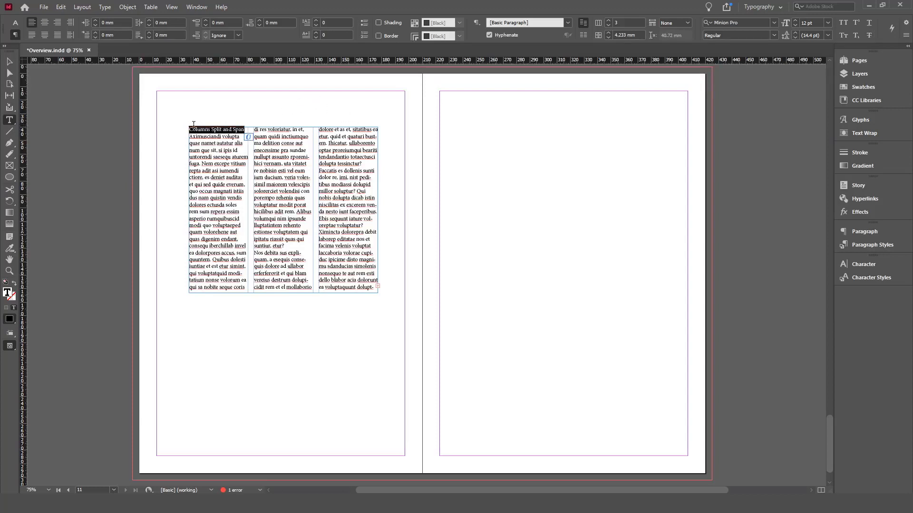
left_click(860, 281)
left_click(752, 295)
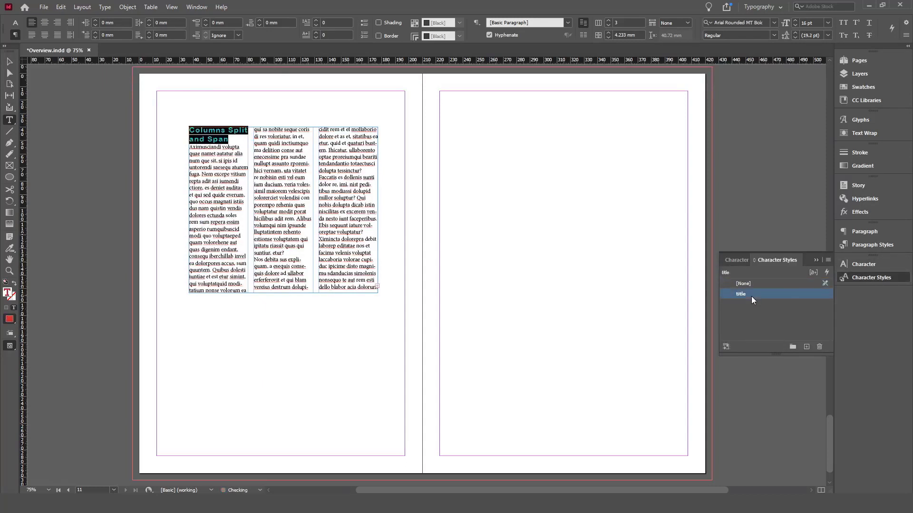
left_click(221, 144)
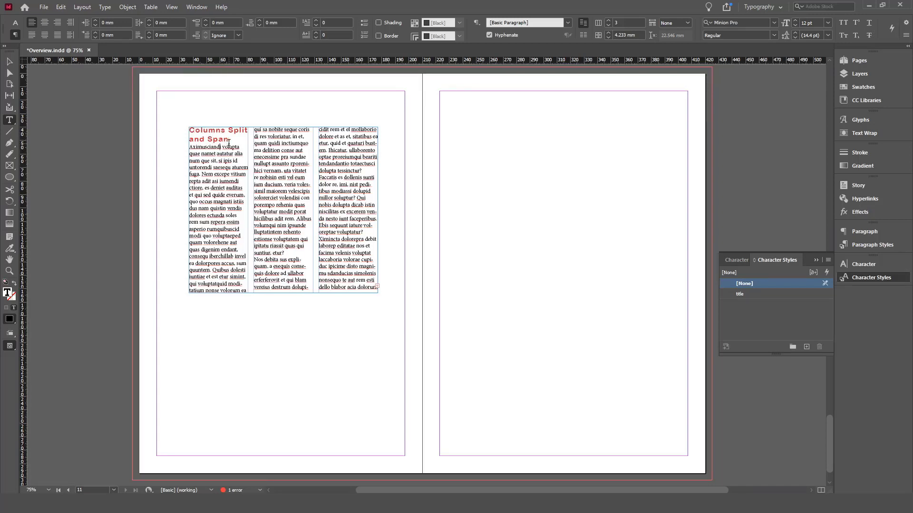
left_click_drag(230, 142, 189, 129)
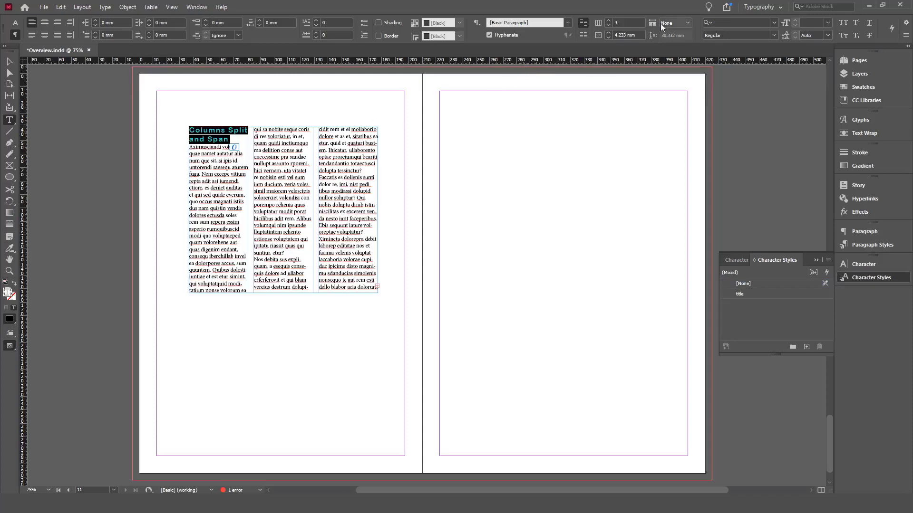
- Set the heading's Span Columns option to Span All
left_click(678, 23)
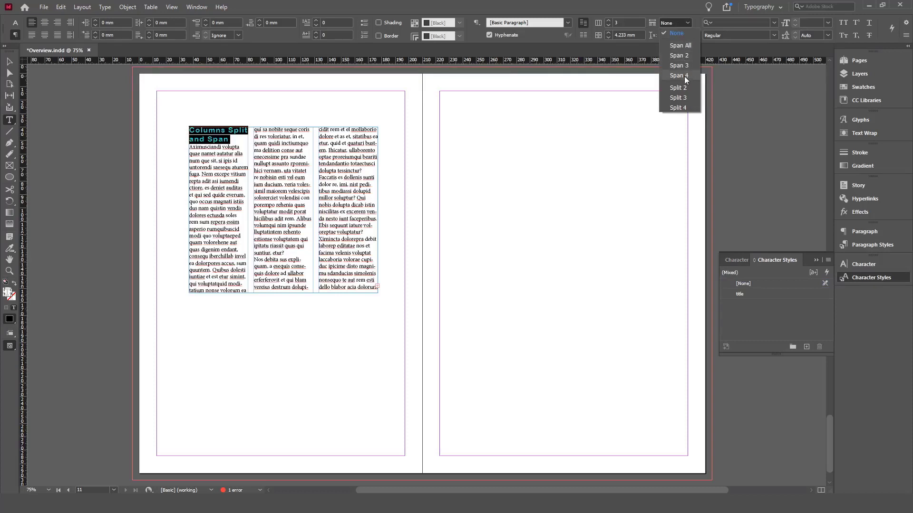
left_click(685, 46)
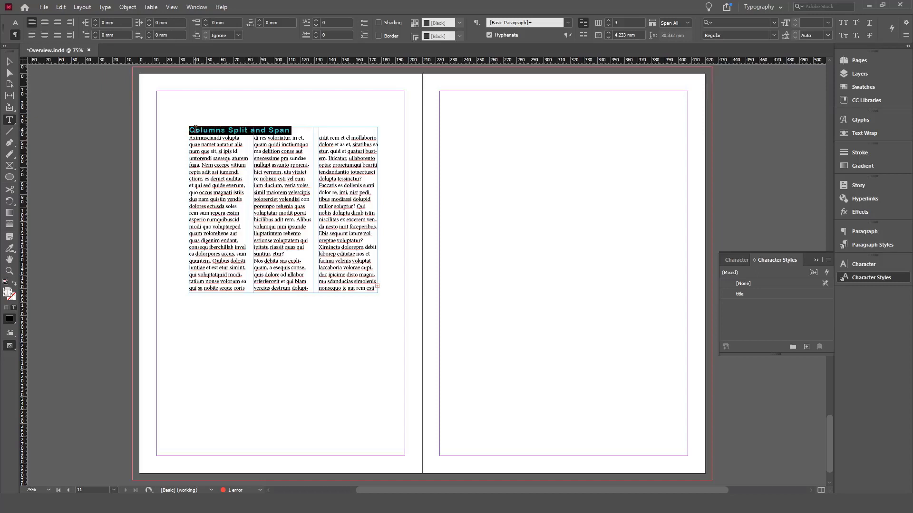
- Append ' withen Text Frame' to the heading in the red title style
left_click(284, 132)
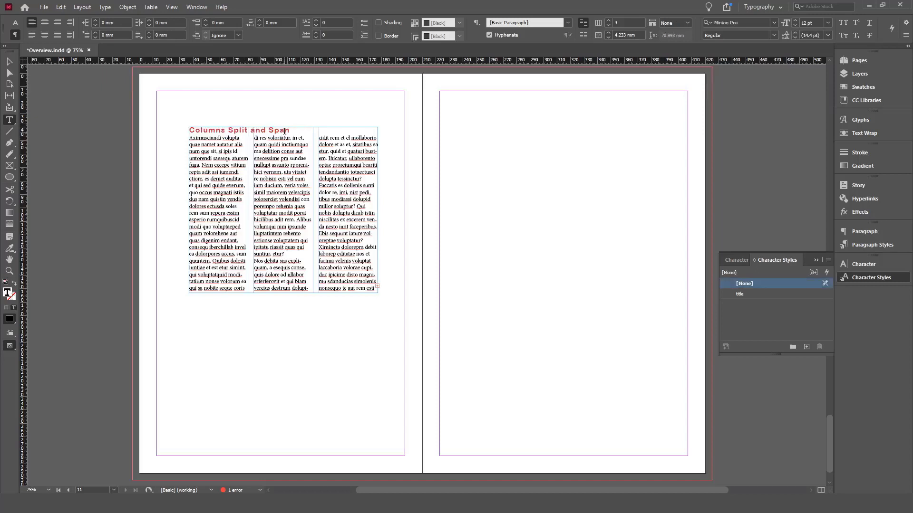
double_click(284, 131)
left_click(304, 129)
type("with")
key("BackSpace")
key("BackSpace")
key("BackSpace")
key("BackSpace")
key("BackSpace")
type("with")
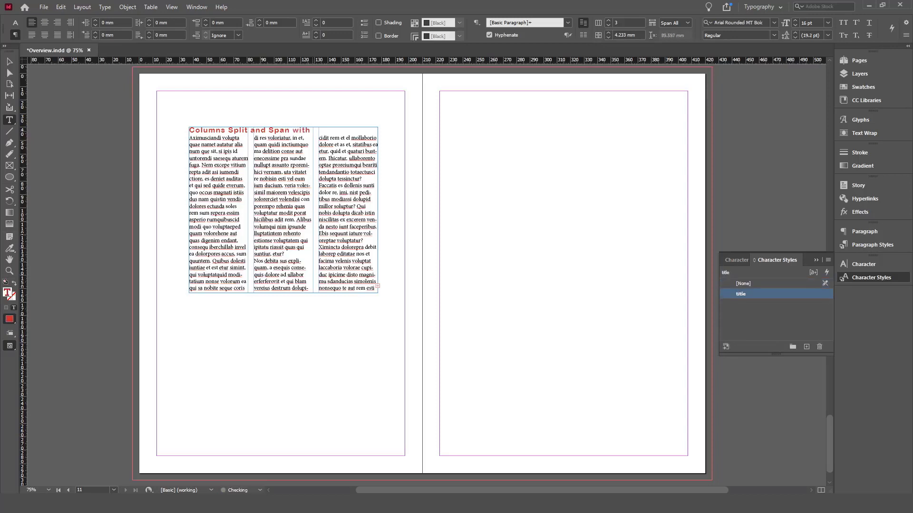
type("en Text Frame")
- Set the body text to four columns and fix stray characters at the heading's end
left_click(703, 72)
left_click(608, 20)
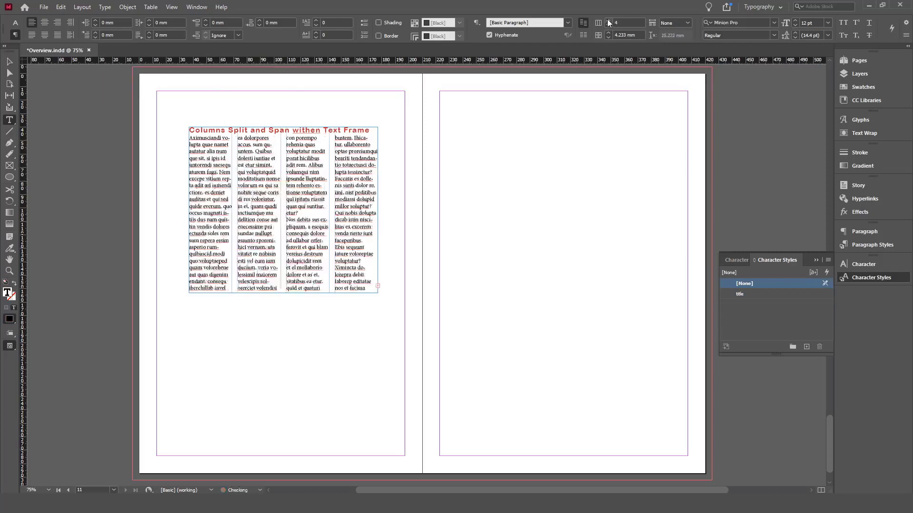
left_click(377, 131)
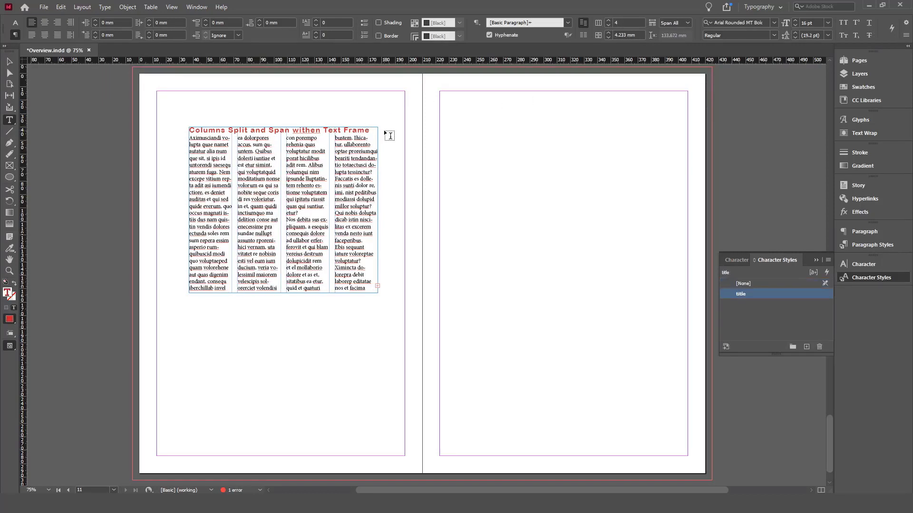
type("kf")
key("BackSpace")
key("BackSpace")
key("BackSpace")
key("BackSpace")
key("BackSpace")
key("BackSpace")
key("BackSpace")
key("BackSpace")
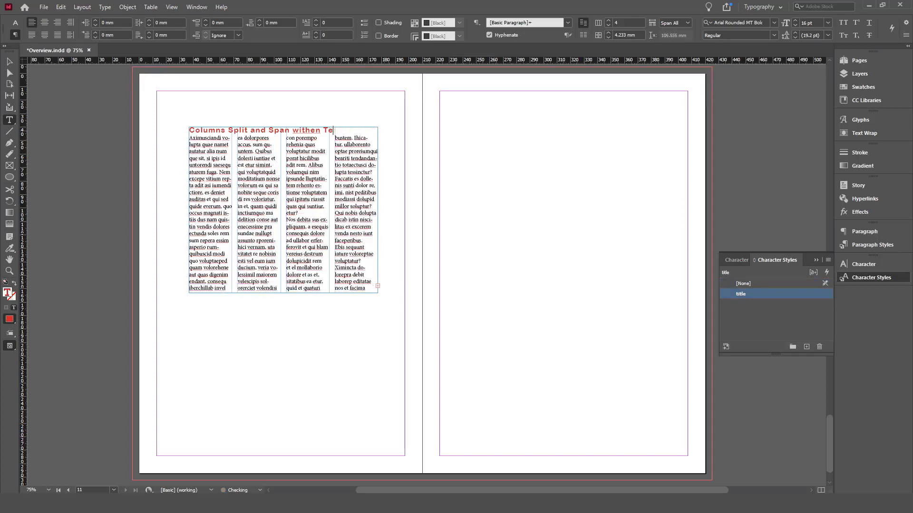
type("xt Frame")
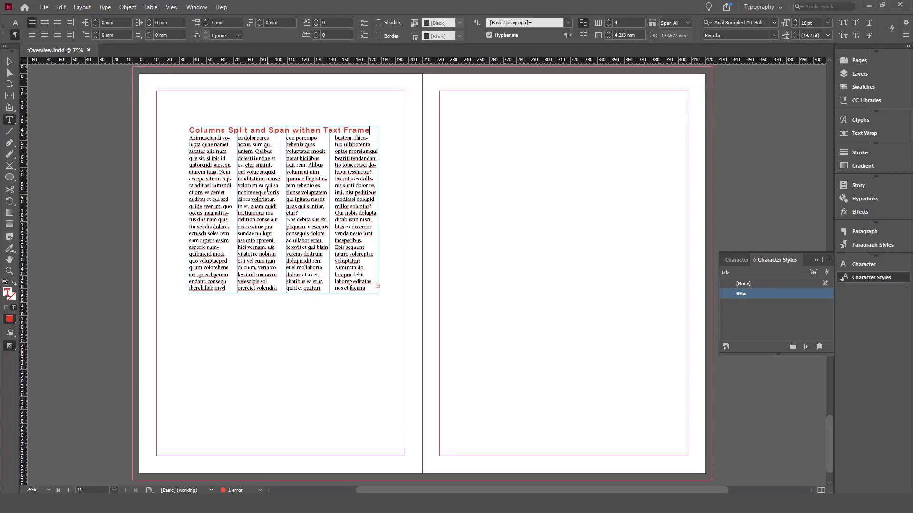
- Reduce the frame to 2 columns and select the 'Nos debita' paragraph in column two
left_click(609, 25)
left_click(609, 25)
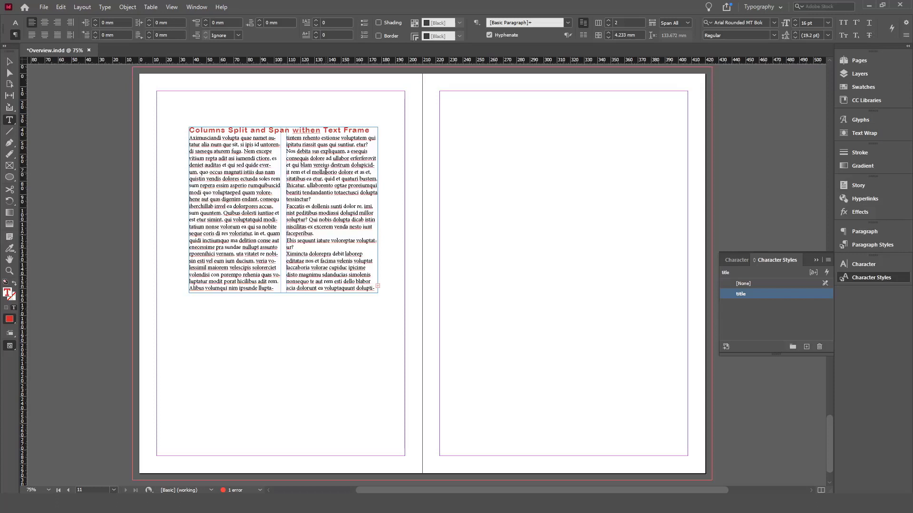
double_click(326, 172)
left_click(327, 171)
left_click(326, 171)
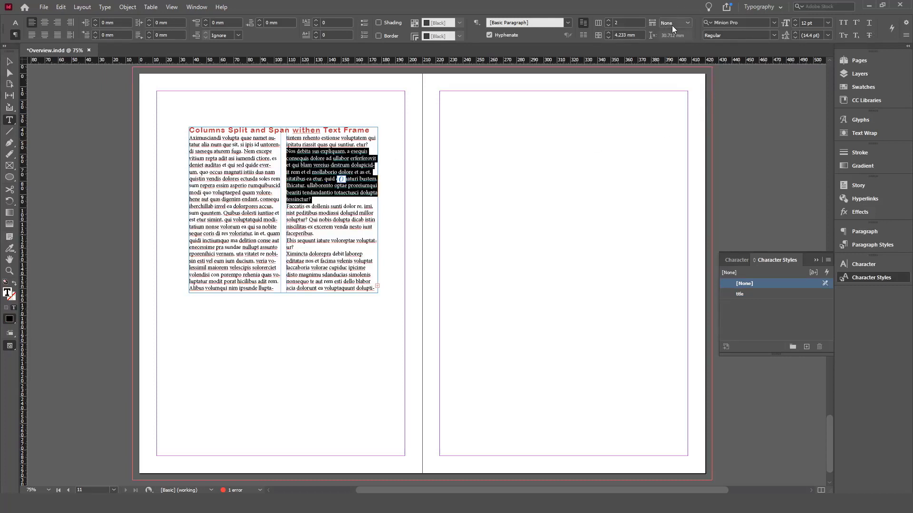
- Apply Split 2 to the 'Nos debita' paragraph, then select the left column's first paragraph
left_click(688, 25)
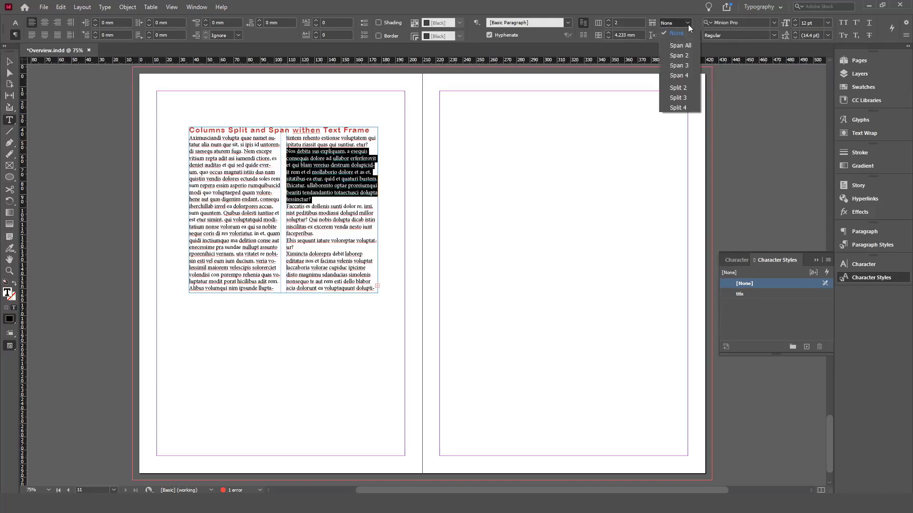
left_click(681, 89)
left_click(341, 168)
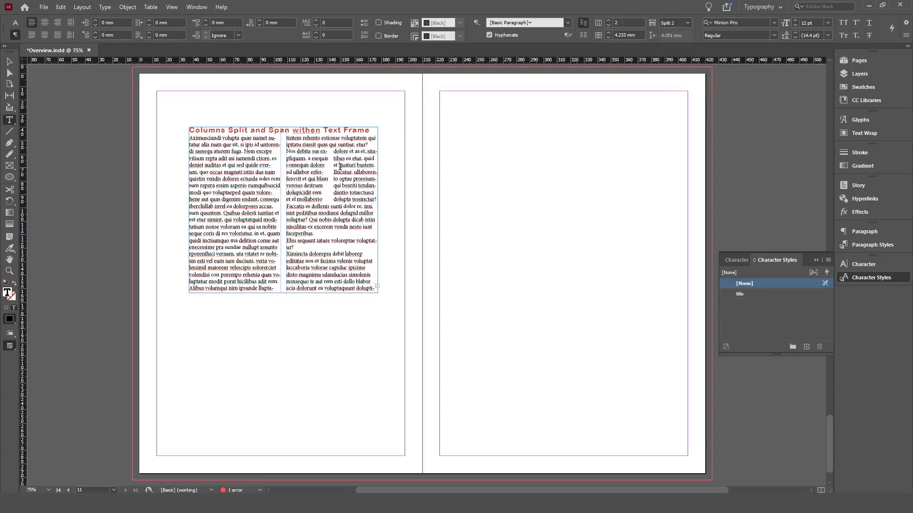
left_click(354, 142)
double_click(191, 138)
double_click(191, 138)
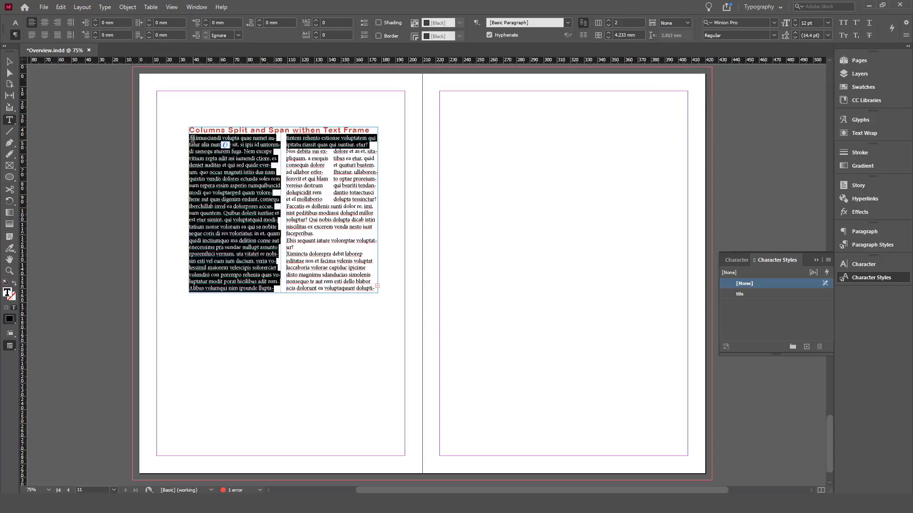
- Switch the text frame from two columns to three and check the text in the third column
left_click(609, 21)
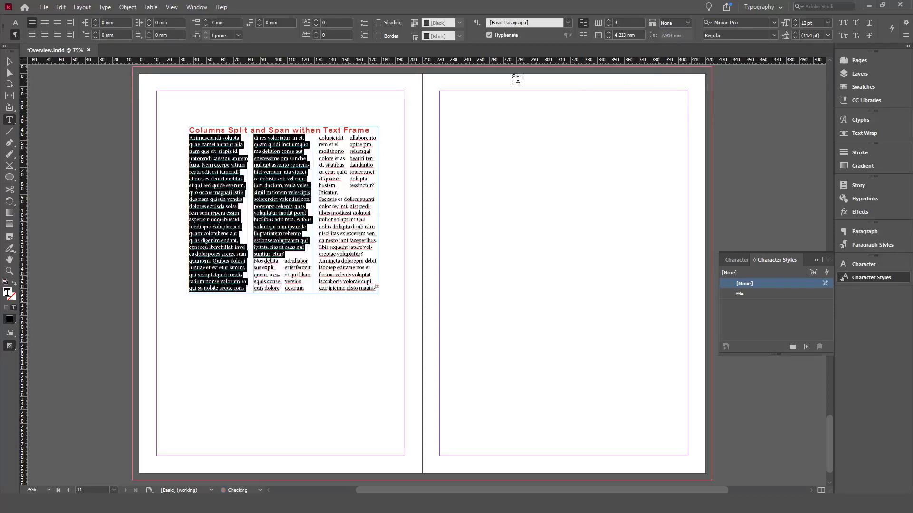
triple_click(268, 275)
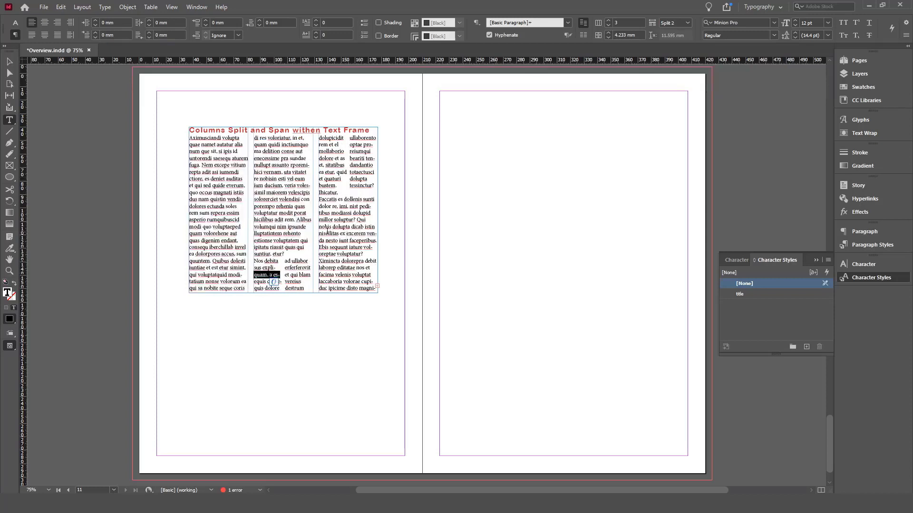
left_click_drag(328, 234, 358, 275)
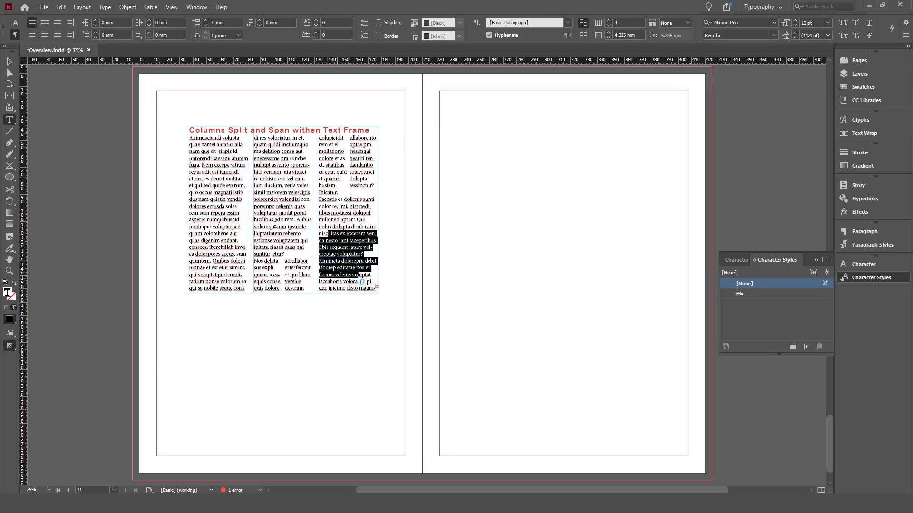
left_click(241, 200)
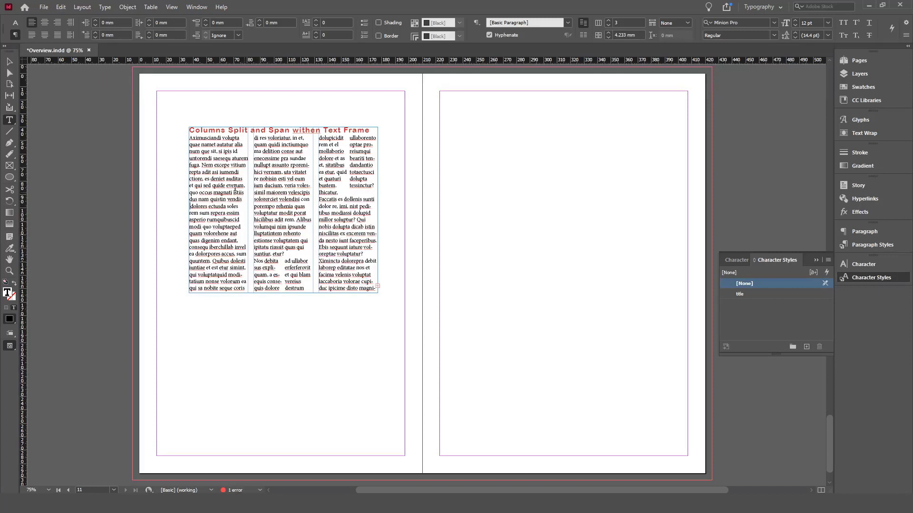
- Split the first paragraph into three sub-columns, then undo back to two plain columns with Span None
left_click(226, 182)
triple_click(227, 182)
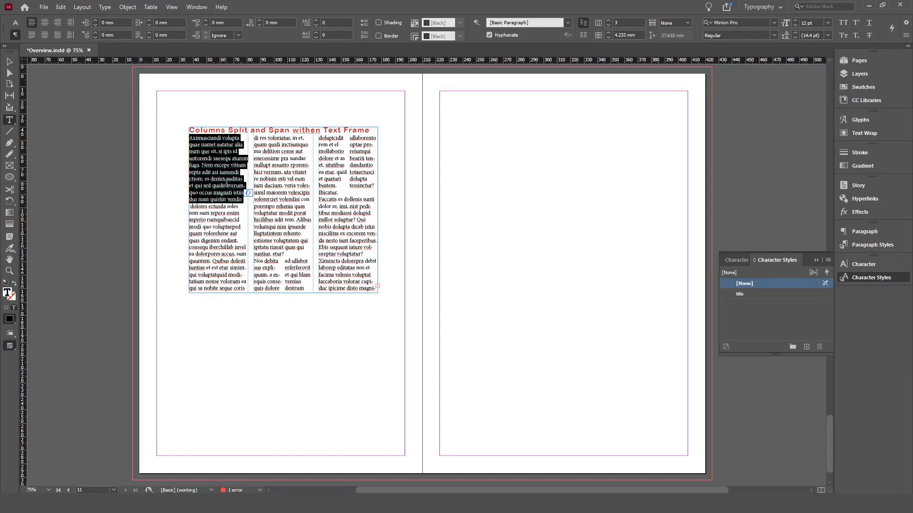
left_click(672, 26)
left_click(679, 94)
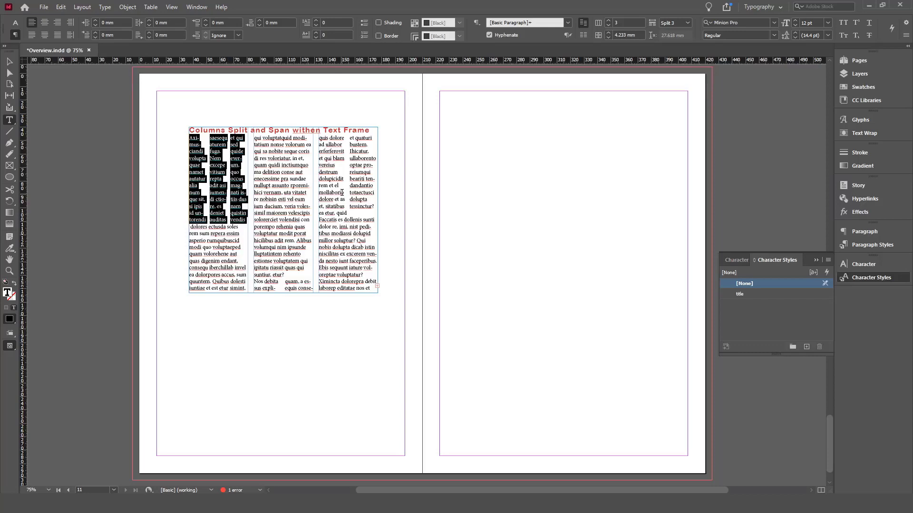
key("ctrl+z")
key("ctrl+z")
key("ctrl+z")
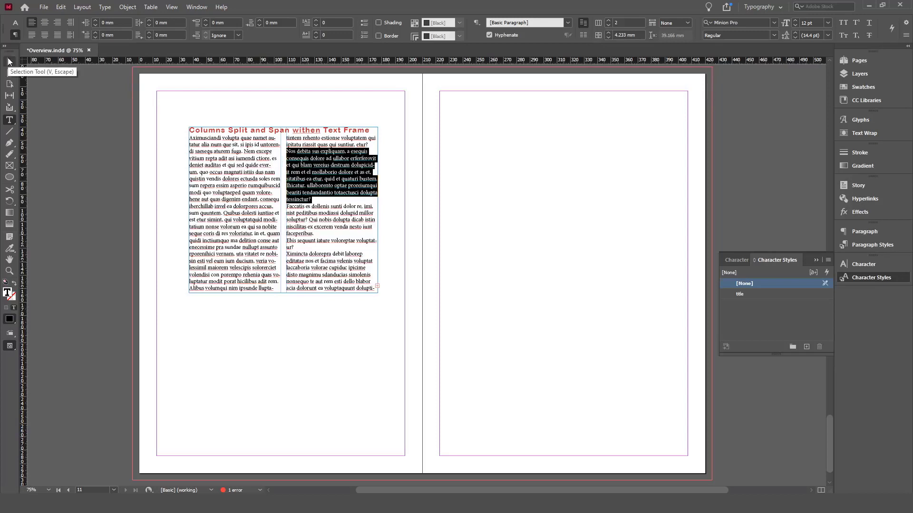
- Select the text frame as an object and zoom to 100% on it
left_click(8, 61)
mouse_move(296, 171)
left_mouse_down()
mouse_move(324, 200)
mouse_move(299, 182)
left_mouse_up()
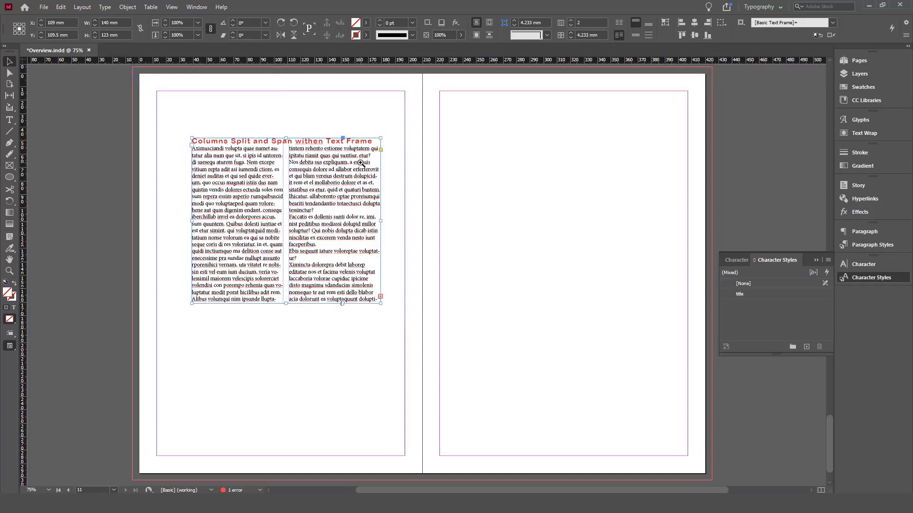
left_click(361, 163)
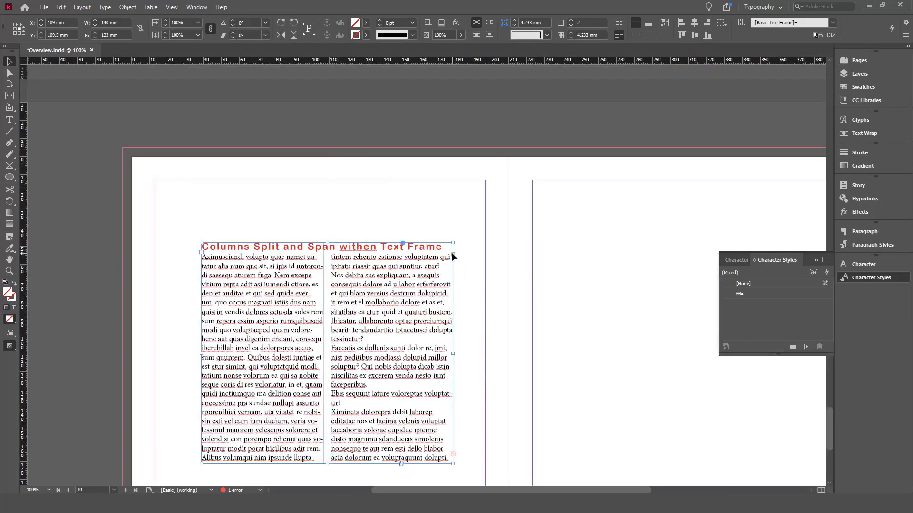
left_click_drag(413, 285, 416, 234)
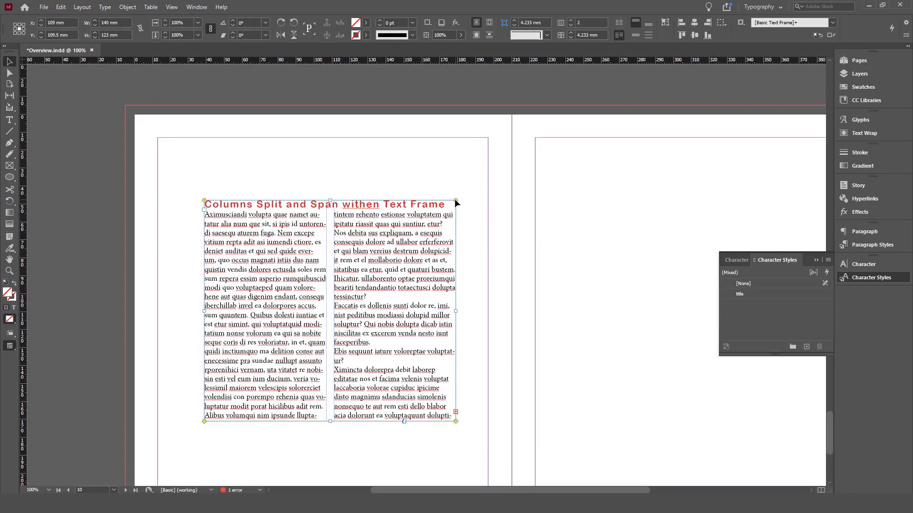
- Round the frame's live corners to 61.5 mm and drag its bottom edge down to enlarge it
left_click_drag(455, 201, 346, 205)
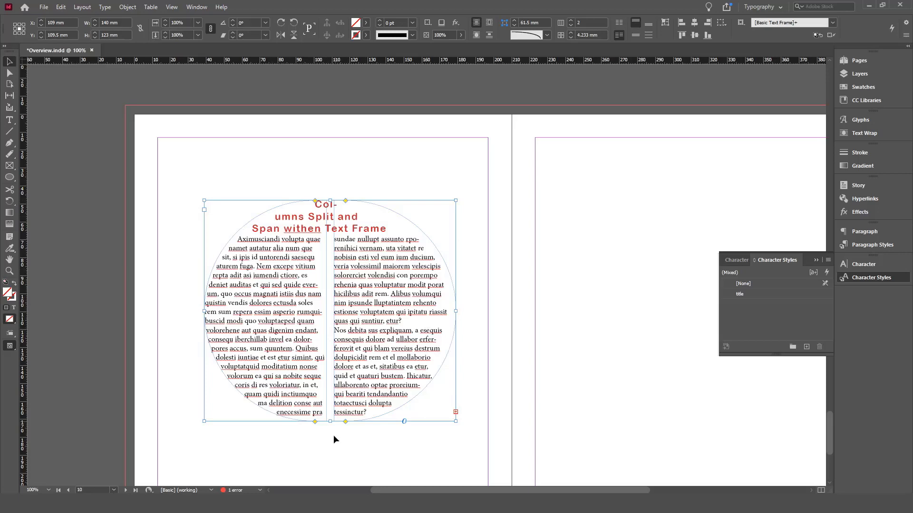
left_click_drag(330, 421, 328, 464)
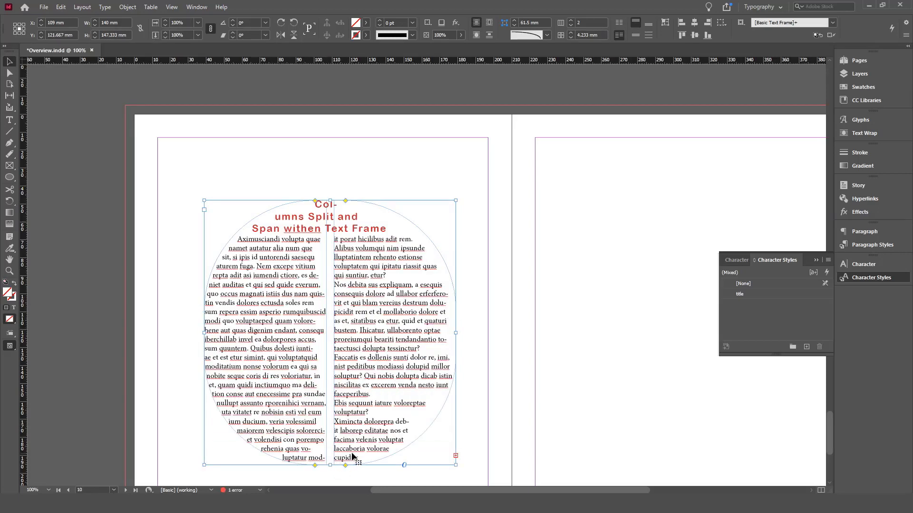
scroll(351, 454, "down", 3)
- Stretch the frame taller and drag the live corners inward to a 70 mm radius, forming a circle
left_click_drag(330, 396, 330, 419)
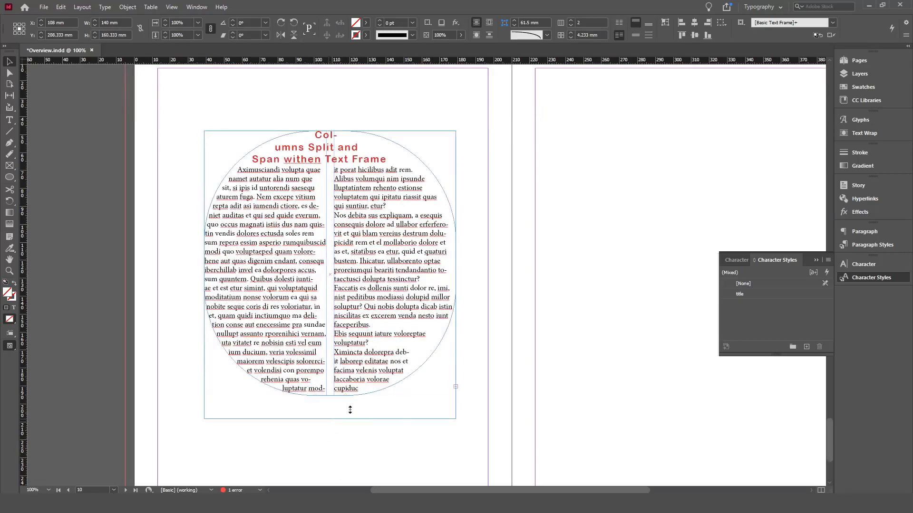
left_click_drag(345, 131, 493, 143)
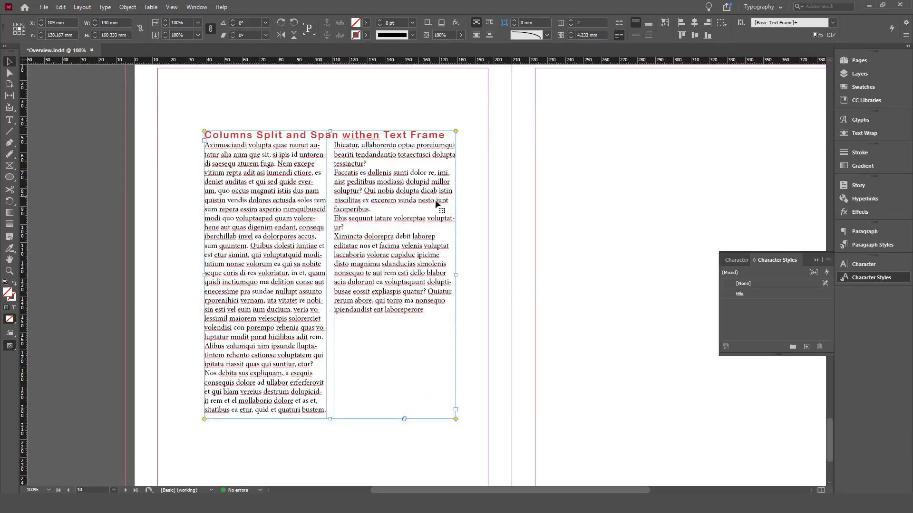
left_click(470, 202)
left_click(414, 186)
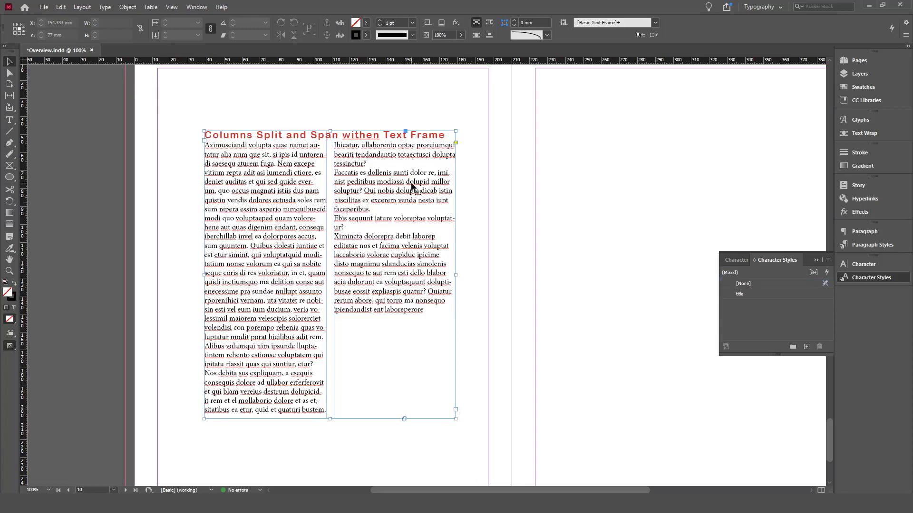
left_click(455, 143)
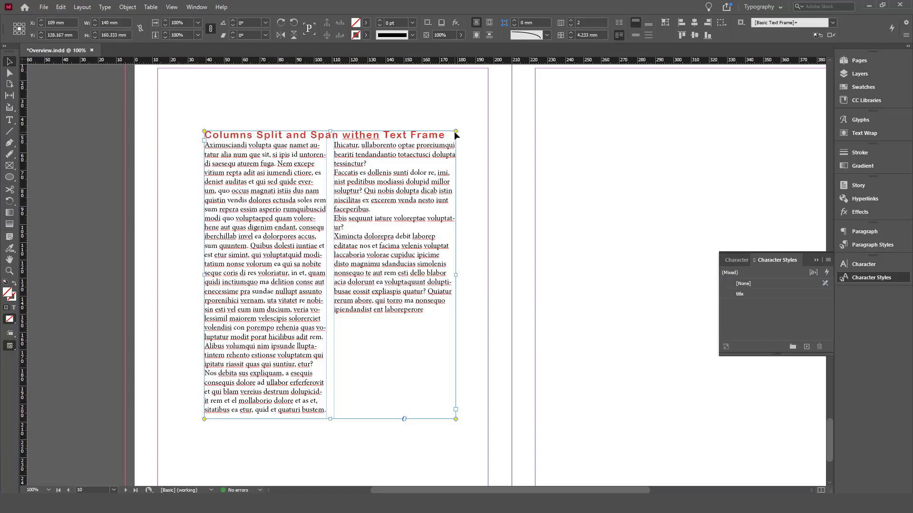
left_click_drag(458, 135, 315, 131)
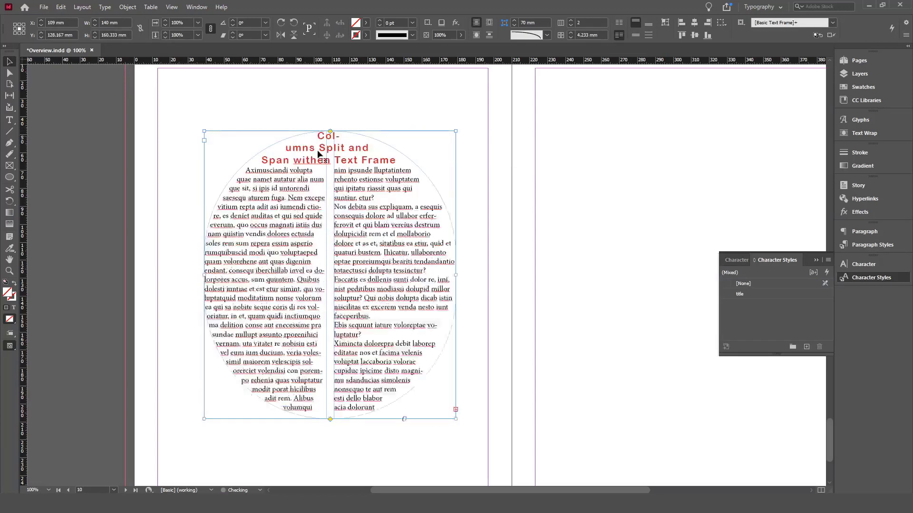
- Select all the circular frame's text, set it to 1 column, and justify with the last line centred
double_click(361, 223)
key("ctrl+a")
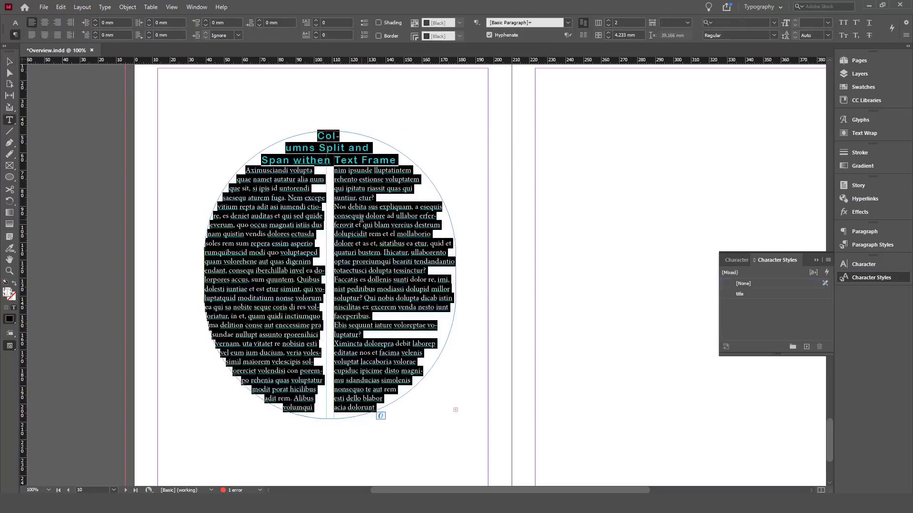
left_click(608, 24)
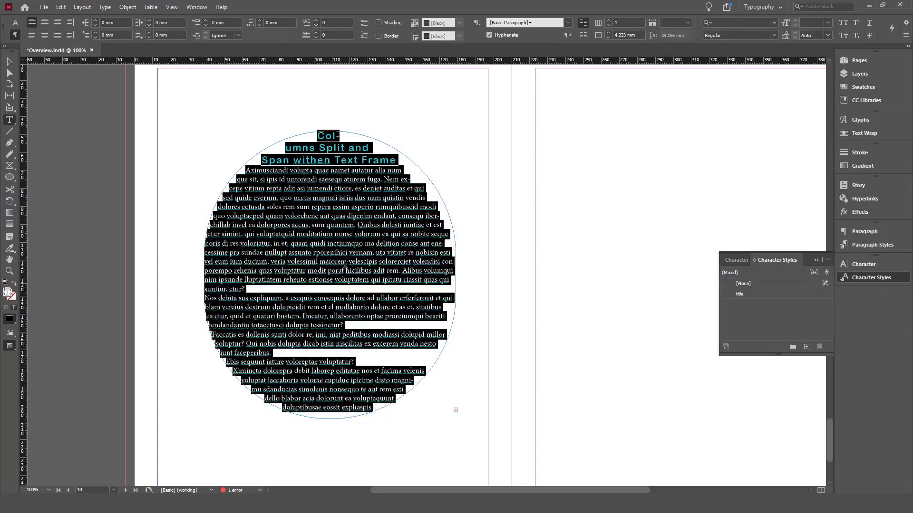
left_click(45, 35)
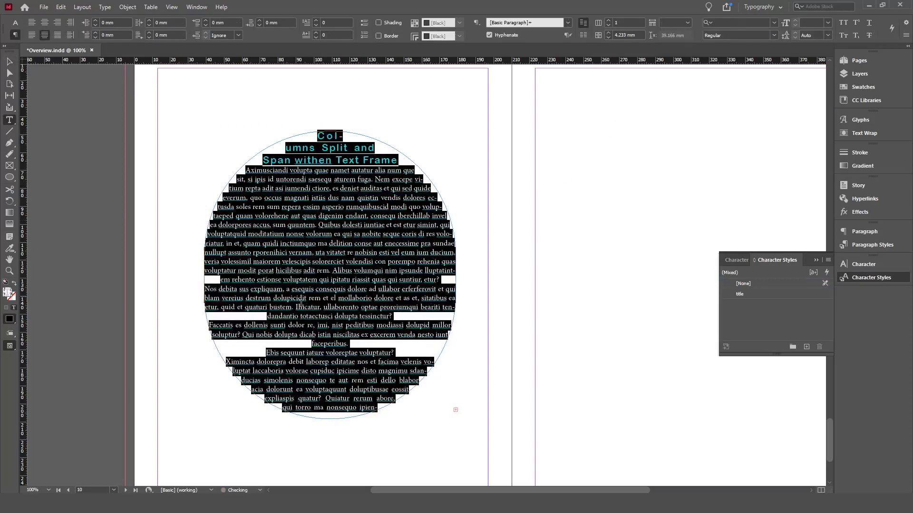
left_click(342, 308)
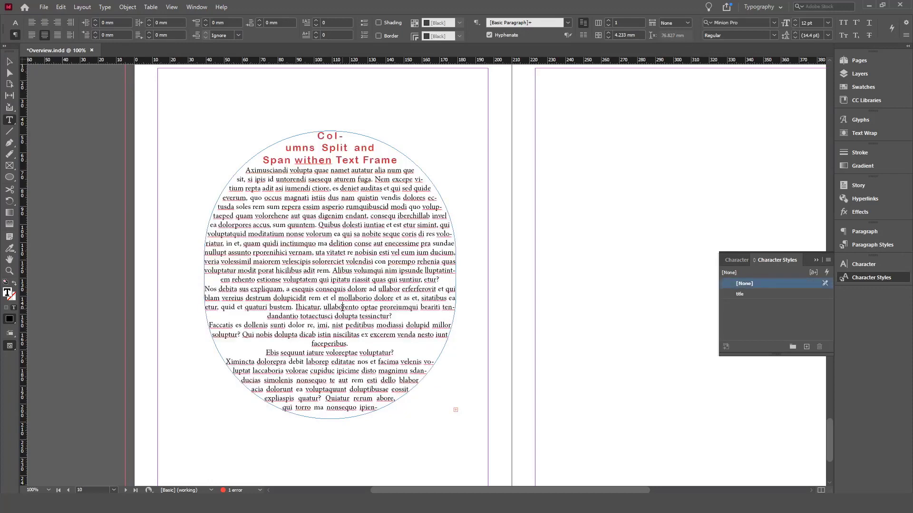